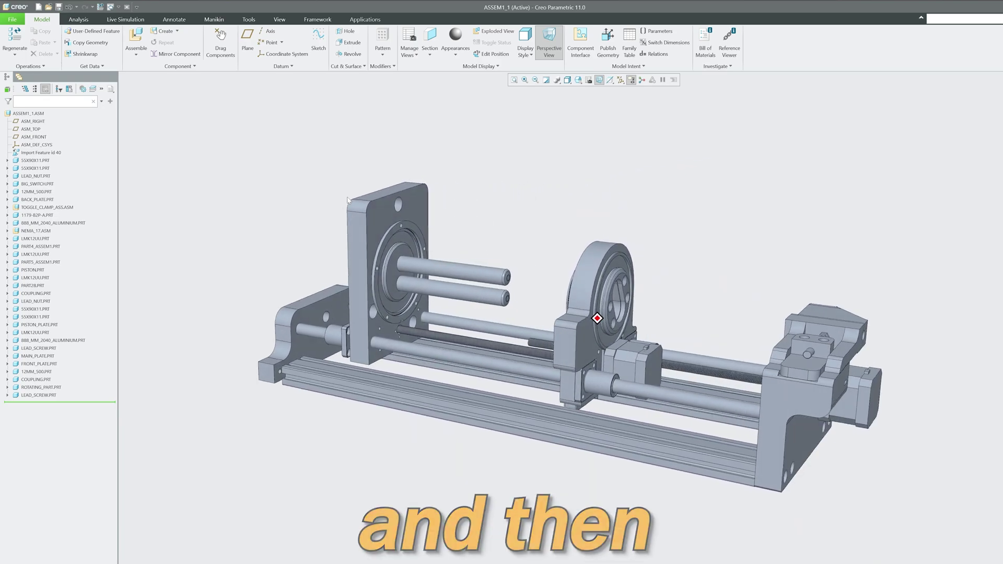
# Attach a leader note on the piston plate's counterbore face and begin typing 'Polishing Re'
pyautogui.moveTo(387, 219); pyautogui.dragTo(893, 248, button='middle')
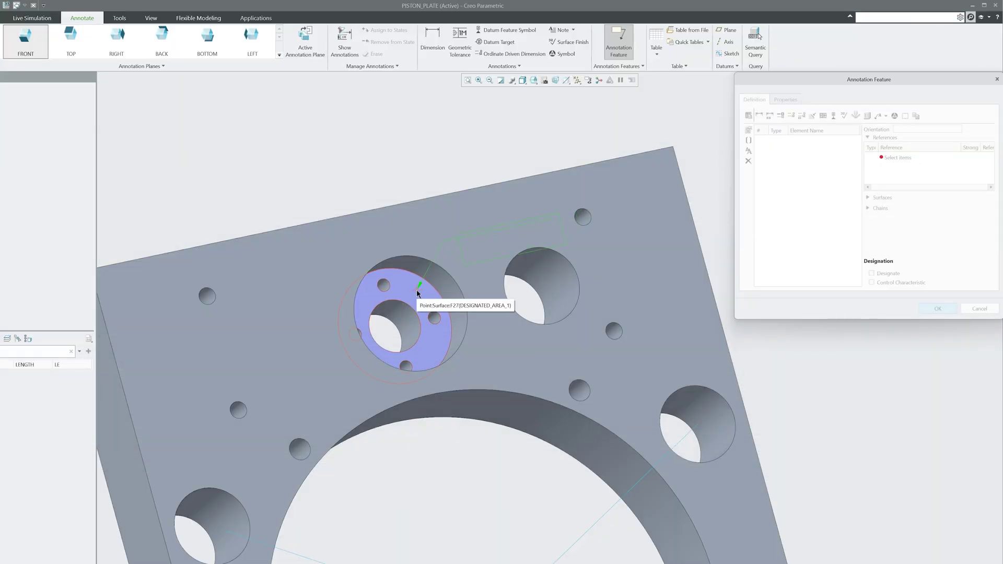
pyautogui.click(416, 291)
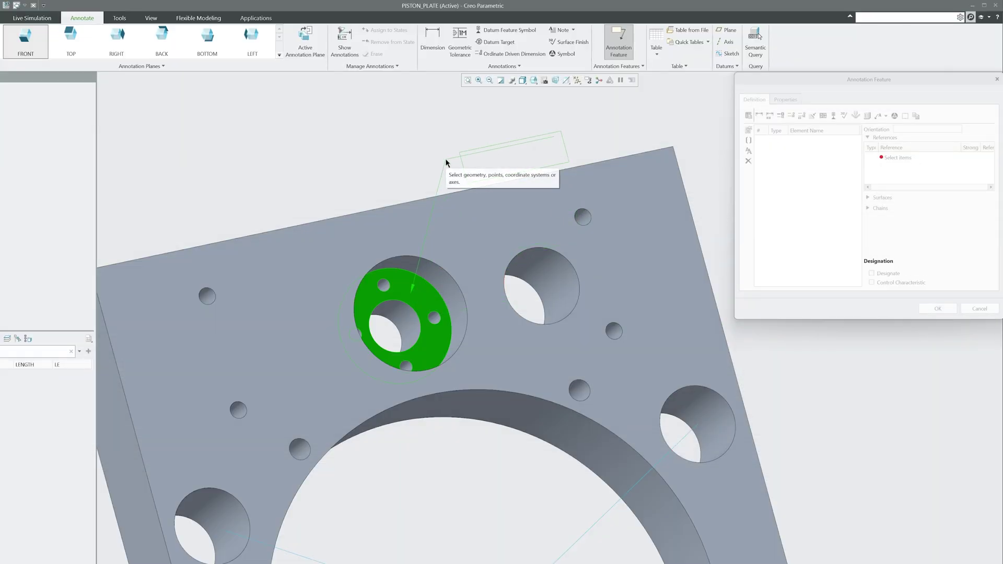
pyautogui.click(446, 160)
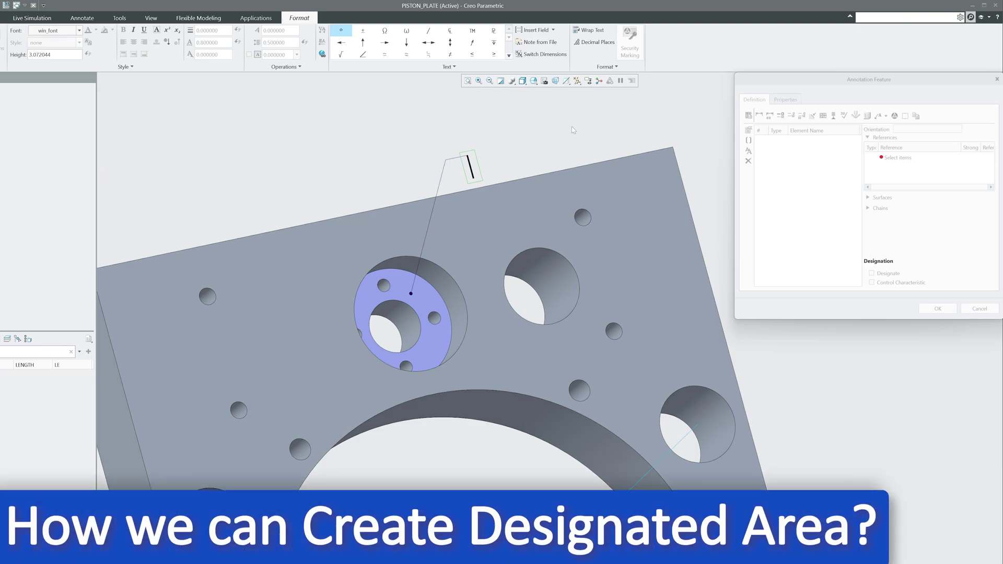
pyautogui.write('Polishing')
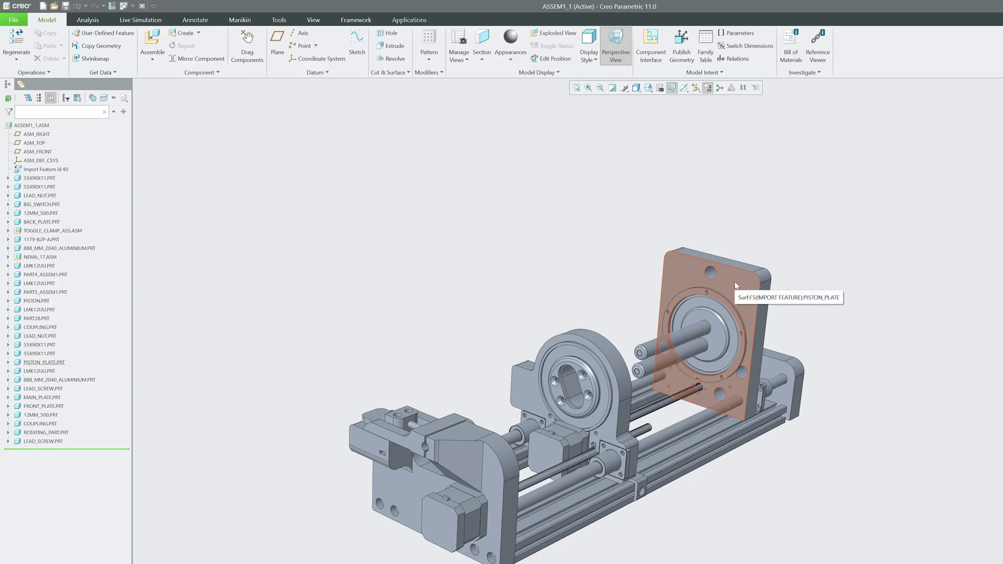
# Open PISTON_PLATE in its own window and rotate it to face the counterbore
pyautogui.click(736, 286)
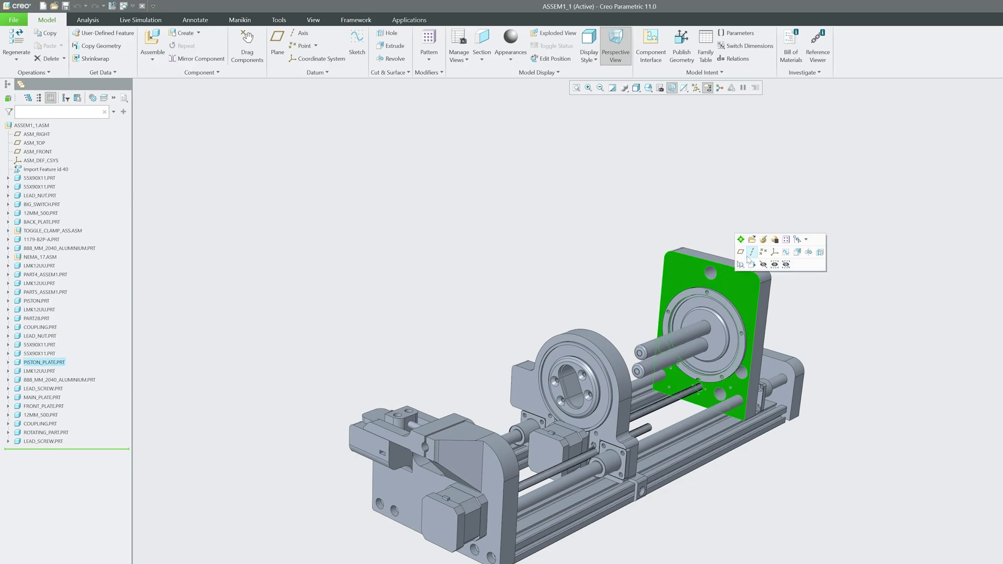
pyautogui.click(752, 239)
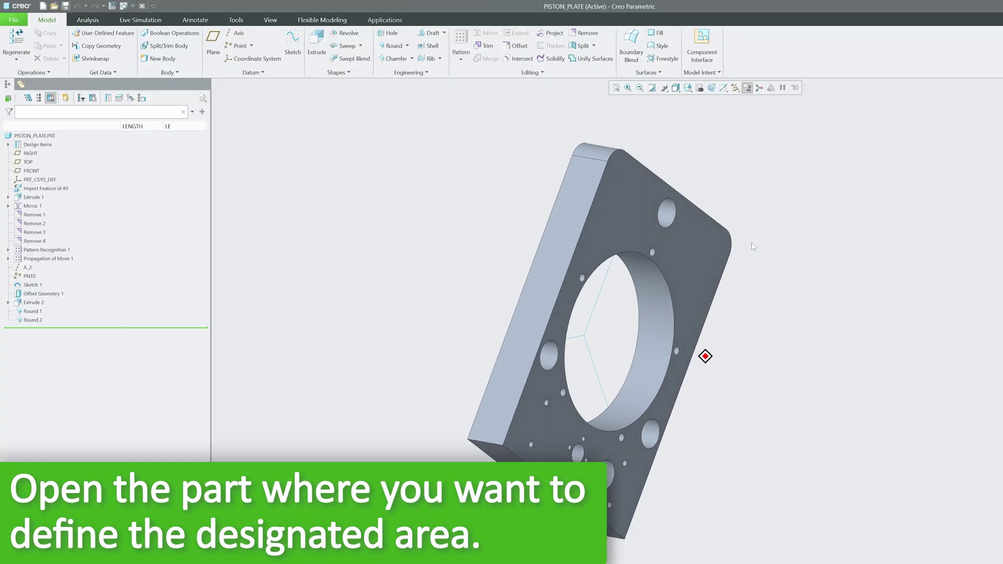
pyautogui.moveTo(752, 243); pyautogui.dragTo(729, 241, button='middle')
pyautogui.moveTo(723, 180); pyautogui.dragTo(725, 127, button='middle')
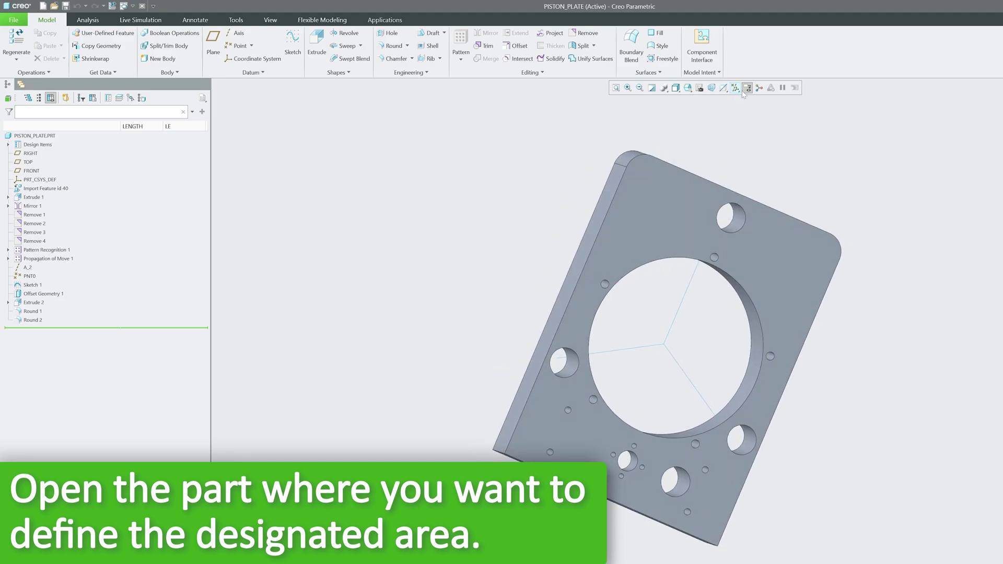
pyautogui.moveTo(754, 175)
pyautogui.mouseDown(button='middle')
pyautogui.moveTo(760, 115)
pyautogui.moveTo(770, 150)
pyautogui.moveTo(758, 215)
pyautogui.moveTo(663, 287)
pyautogui.moveTo(620, 276)
pyautogui.moveTo(556, 193)
pyautogui.moveTo(460, 145)
pyautogui.mouseUp(button='middle')
pyautogui.scroll(-5, 664, 287)
# Copy and paste the counterbore's bottom face as the Copy 1 surface feature
pyautogui.click(619, 276)
pyautogui.click(460, 145)
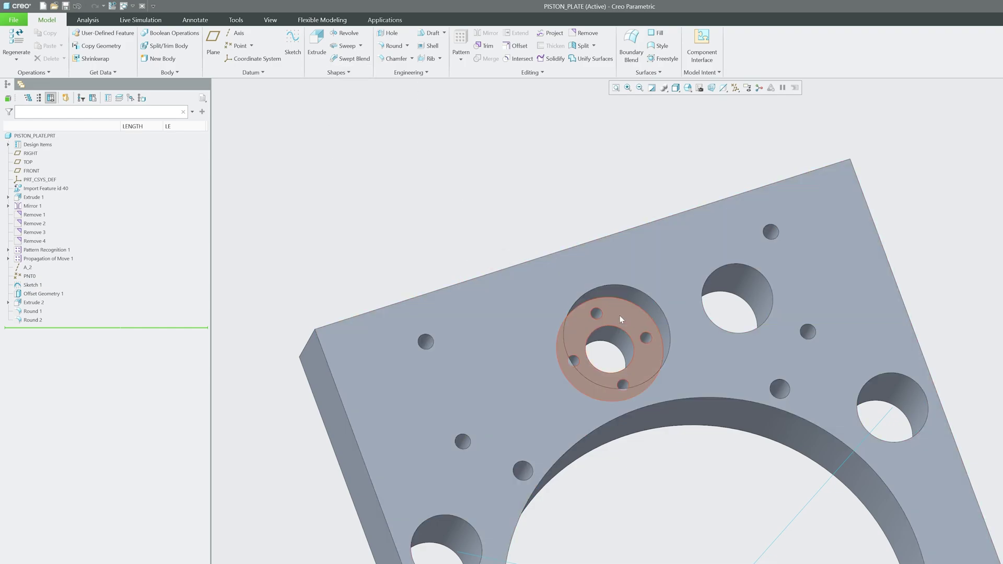
pyautogui.click(620, 316)
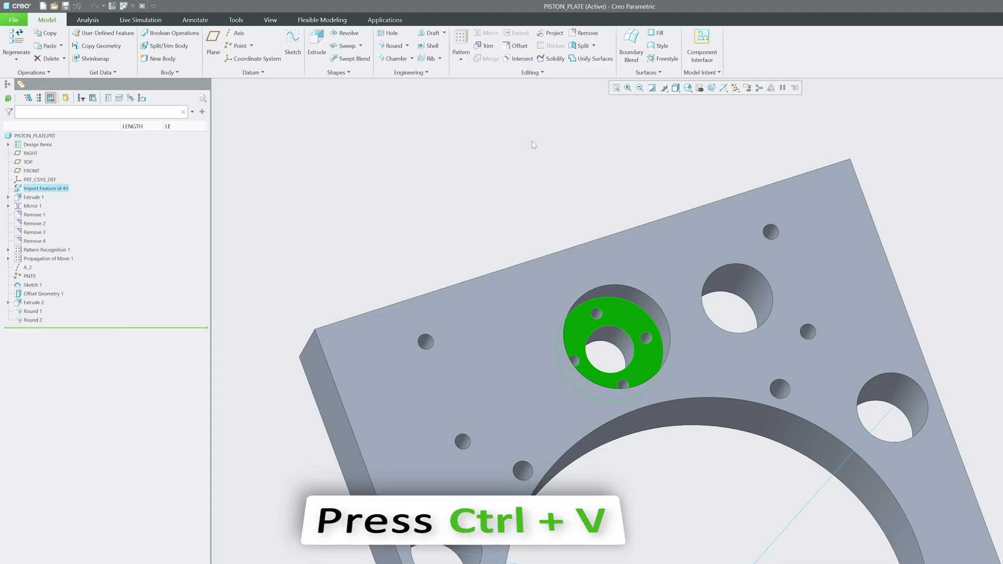
pyautogui.hotkey('ctrl', 'v')
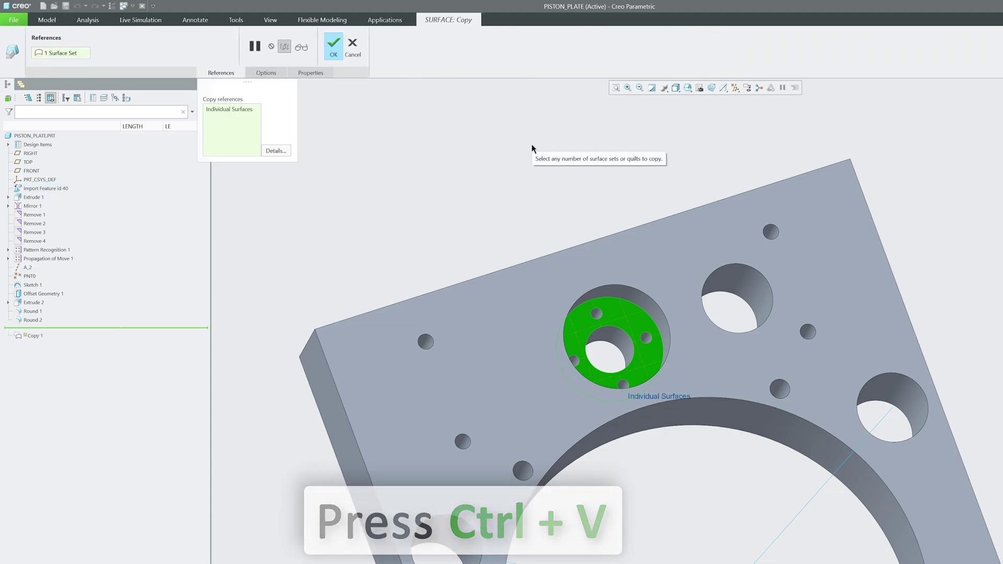
pyautogui.click(334, 49)
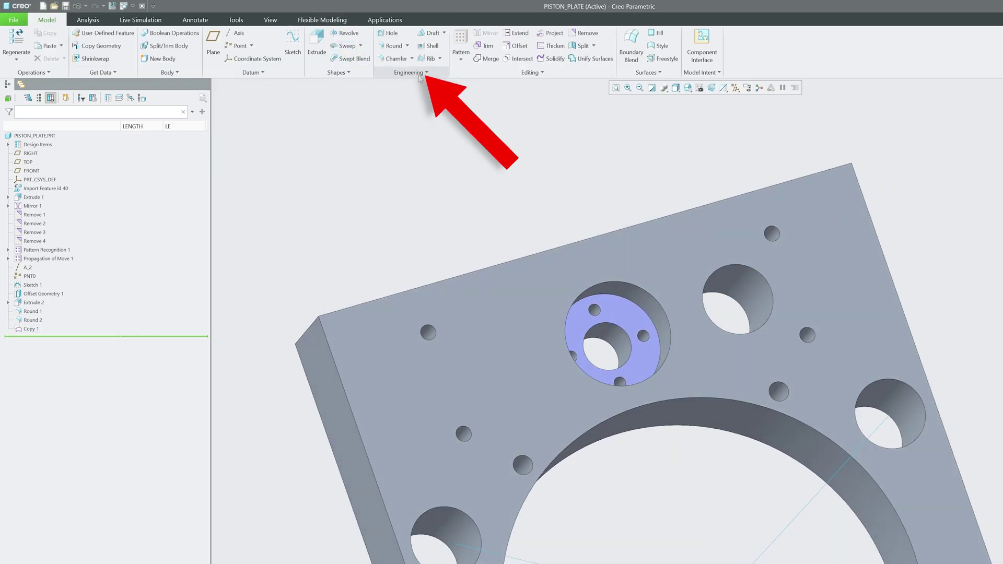
# Create Designated Area 1 on the copied counterbore quilt, bounded by its outer arc
pyautogui.click(420, 75)
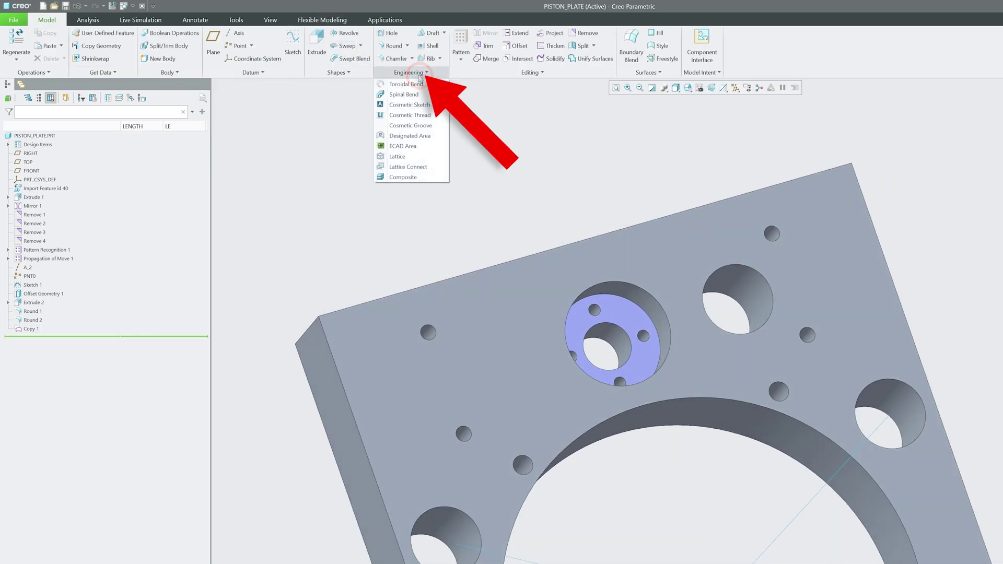
pyautogui.click(417, 137)
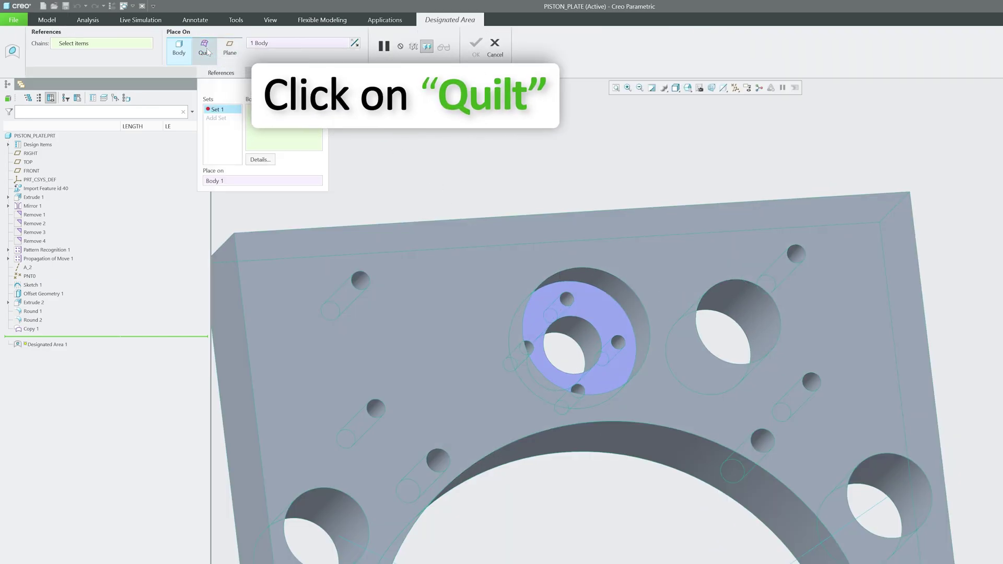
pyautogui.click(206, 49)
pyautogui.click(618, 325)
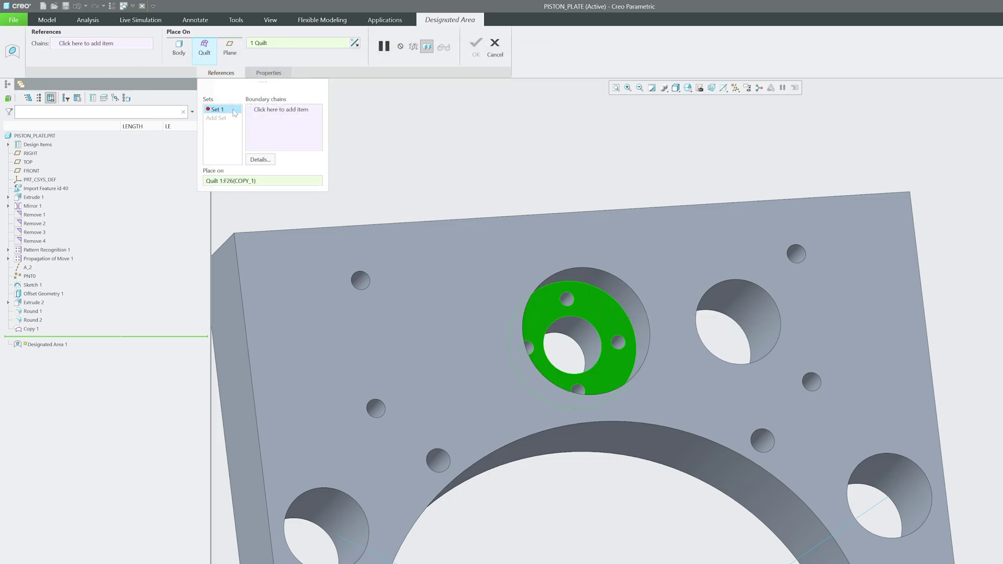
pyautogui.click(257, 110)
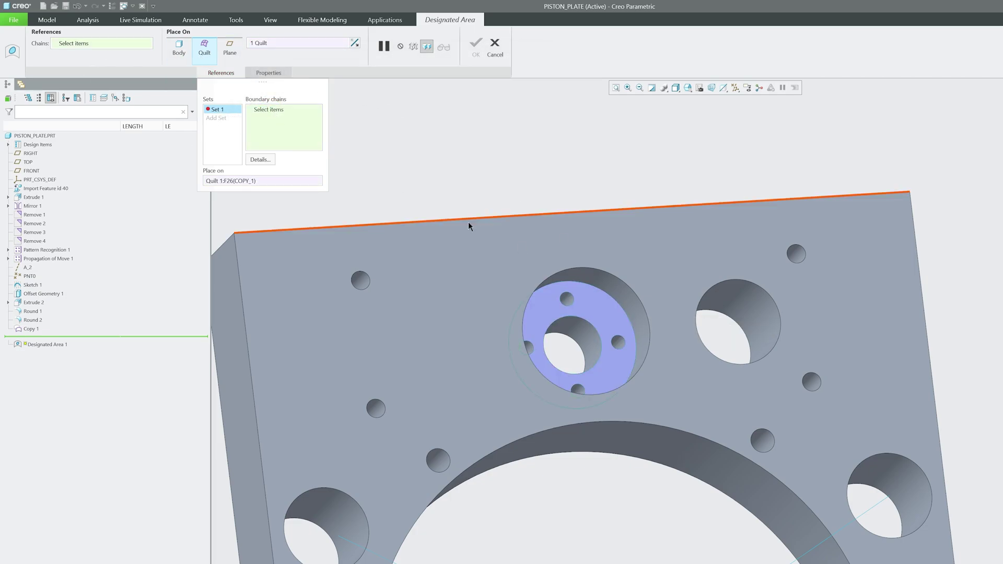
pyautogui.click(596, 290)
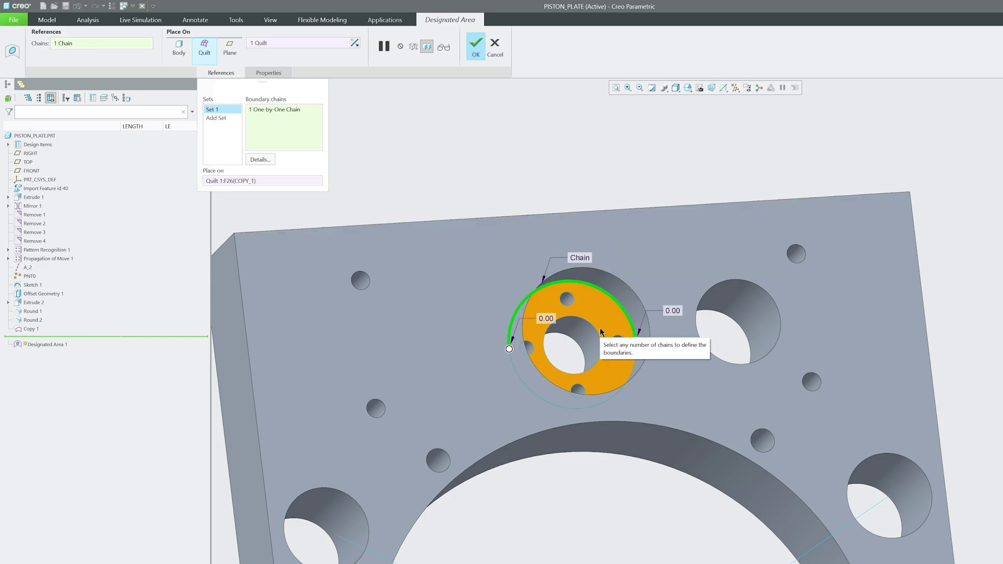
pyautogui.scroll(5, 599, 345)
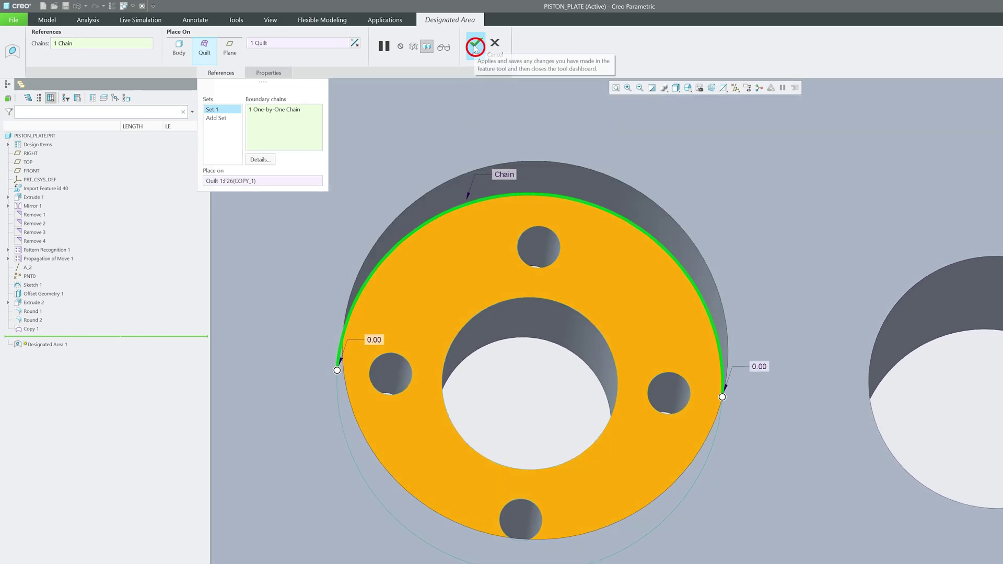
pyautogui.click(476, 47)
# Hide the Copy 1 surface so only the designated area shading shows on the counterbore
pyautogui.scroll(-3, 514, 376)
pyautogui.scroll(-1, 515, 377)
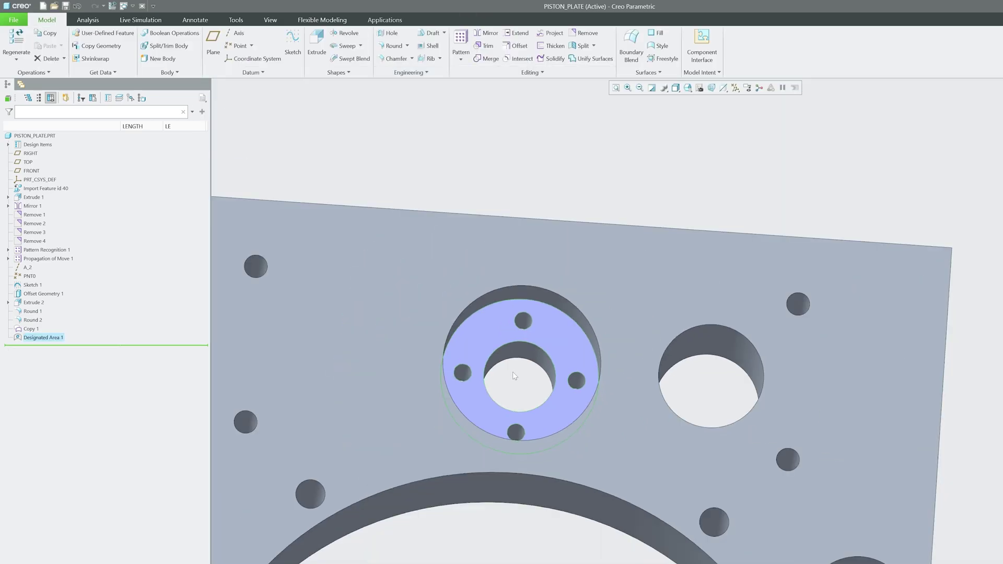
pyautogui.scroll(-1, 556, 338)
pyautogui.moveTo(556, 337); pyautogui.dragTo(698, 354, button='middle')
pyautogui.click(32, 329)
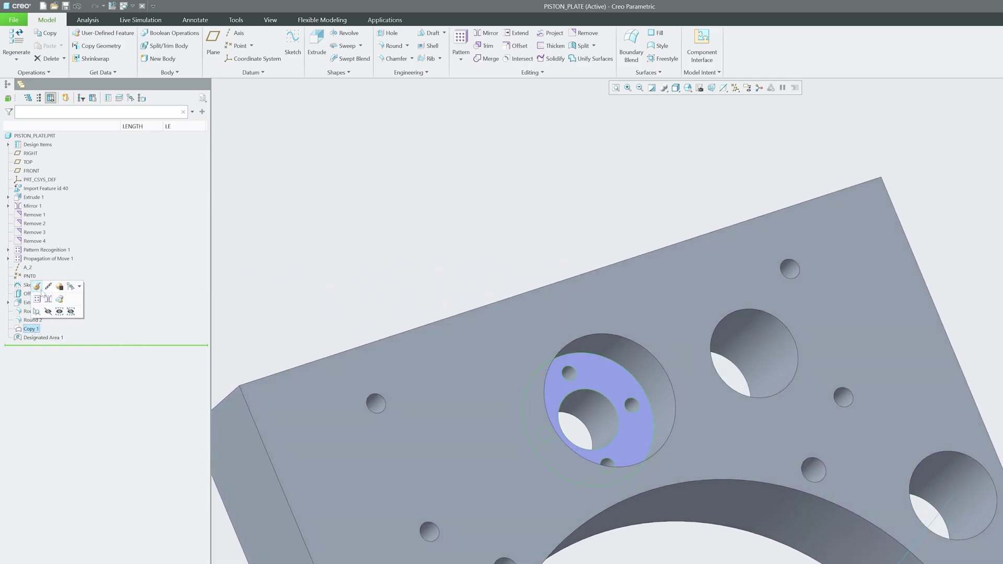
pyautogui.click(34, 329)
pyautogui.click(46, 314)
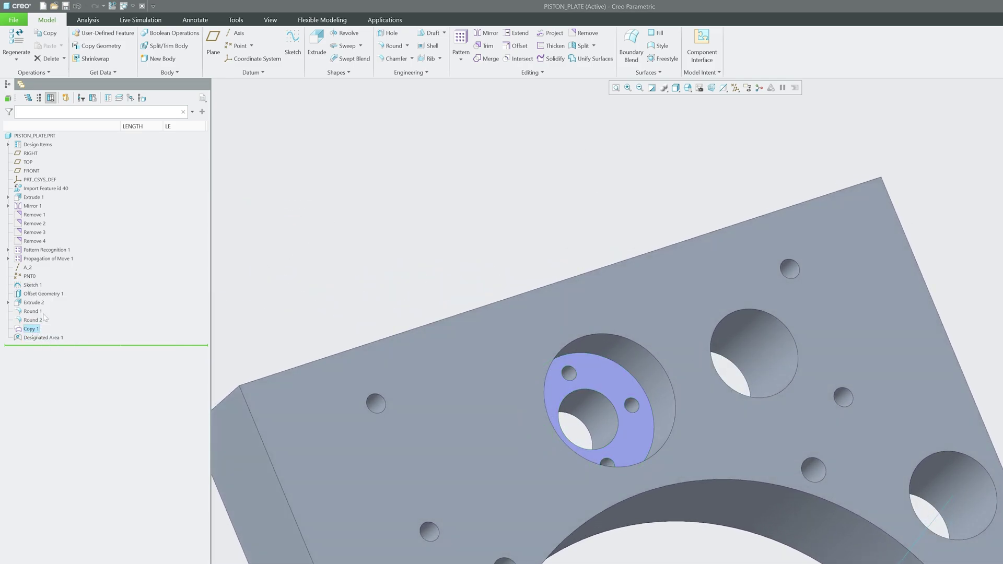
pyautogui.moveTo(253, 325); pyautogui.dragTo(427, 161, button='middle')
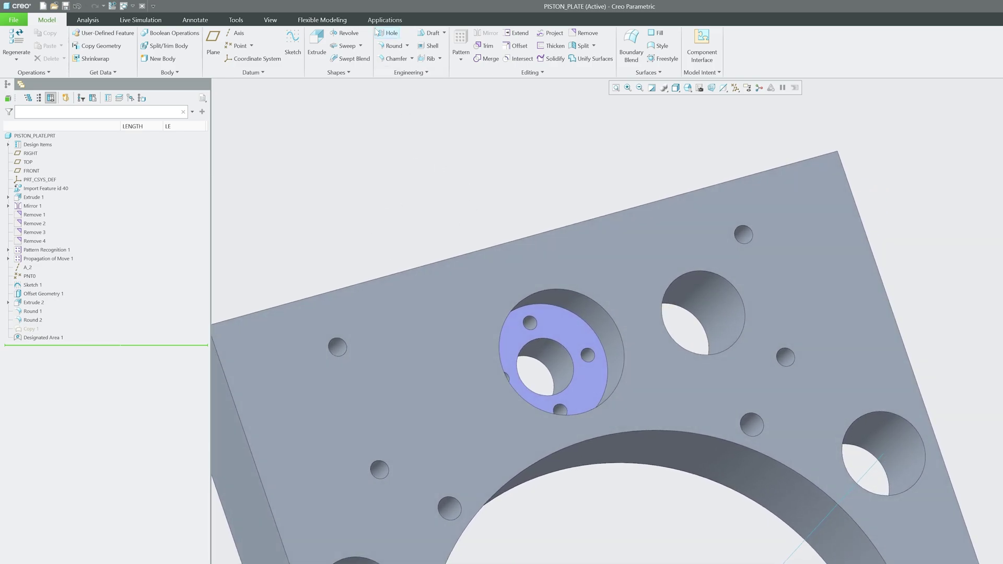
# Add a 'Polishing Required' leader note on the designated area and confirm the annotation feature
pyautogui.click(195, 20)
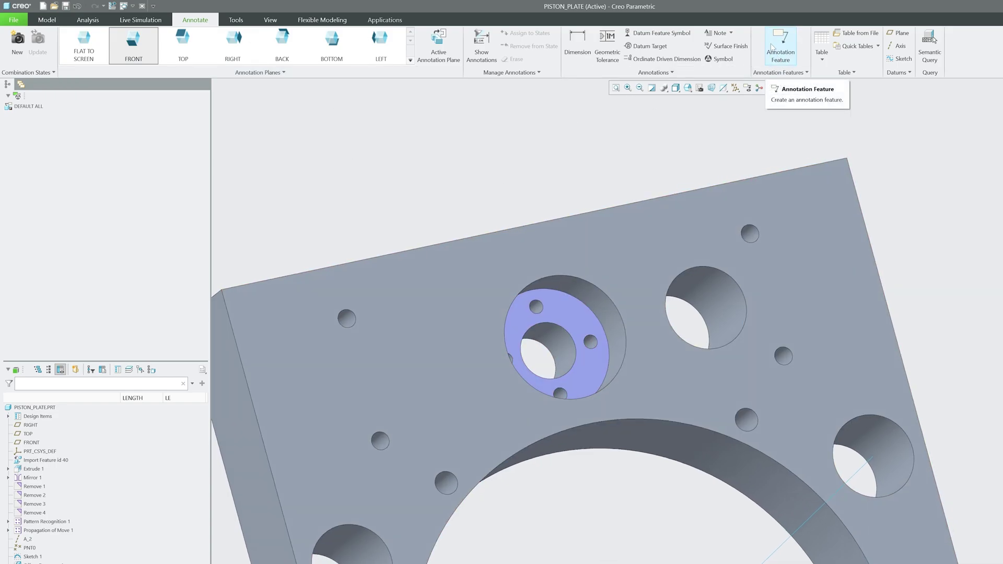
pyautogui.click(778, 59)
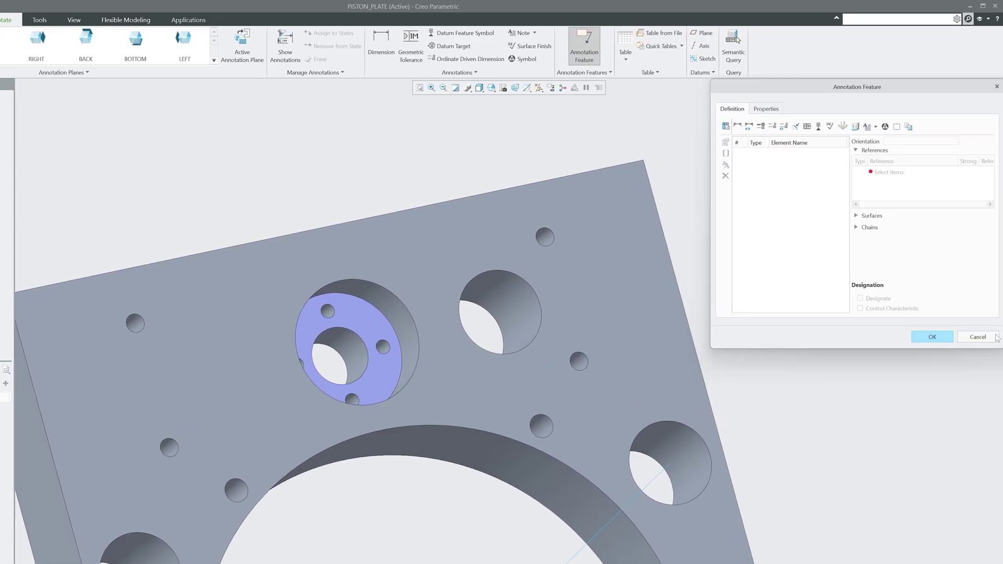
pyautogui.click(876, 127)
pyautogui.click(867, 162)
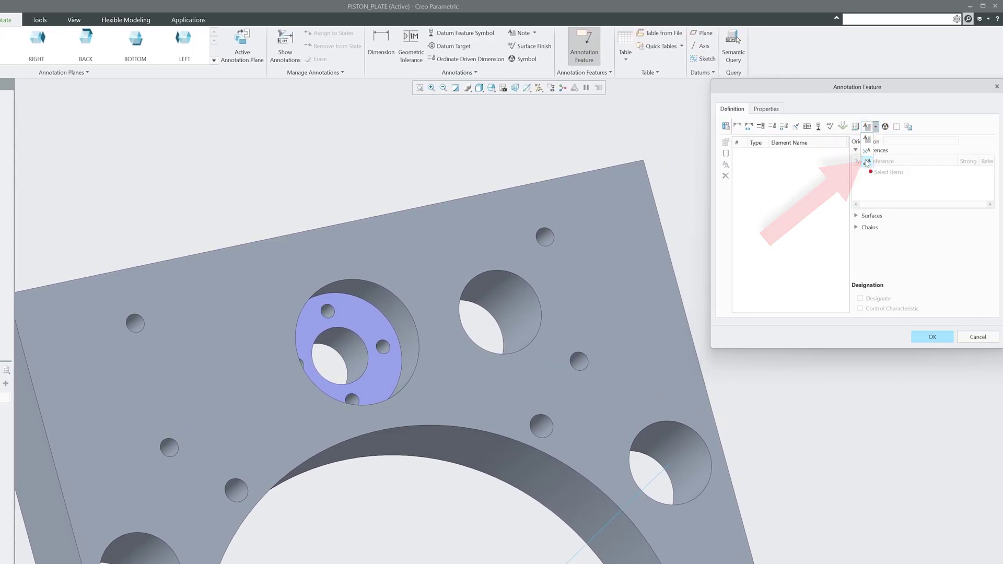
pyautogui.click(363, 318)
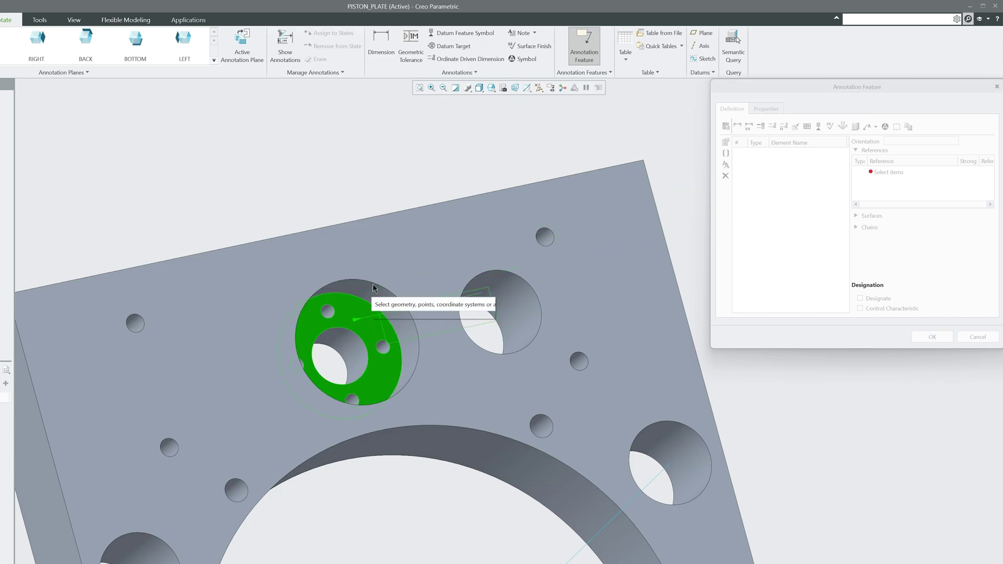
pyautogui.middleClick(395, 176)
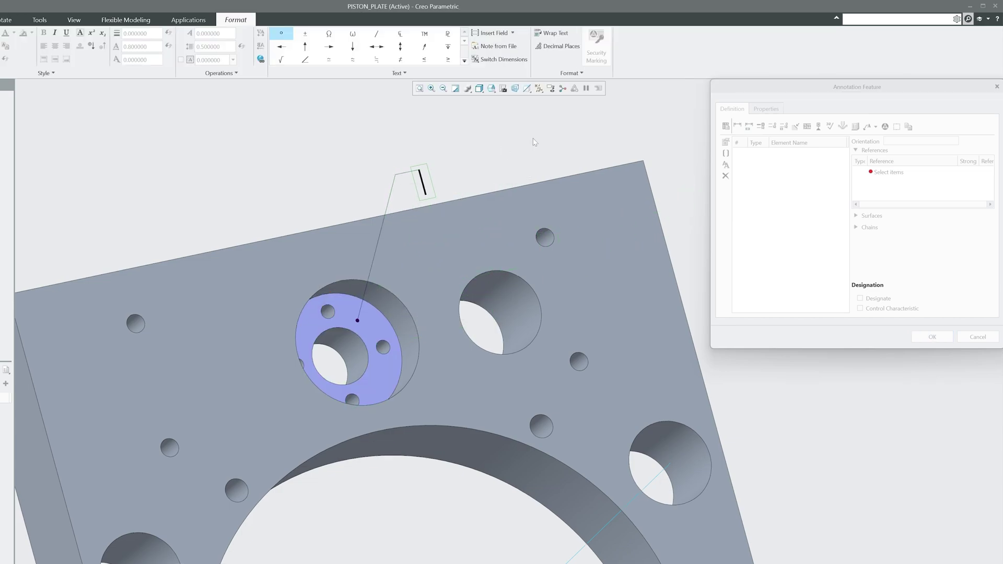
pyautogui.write('Polishing')
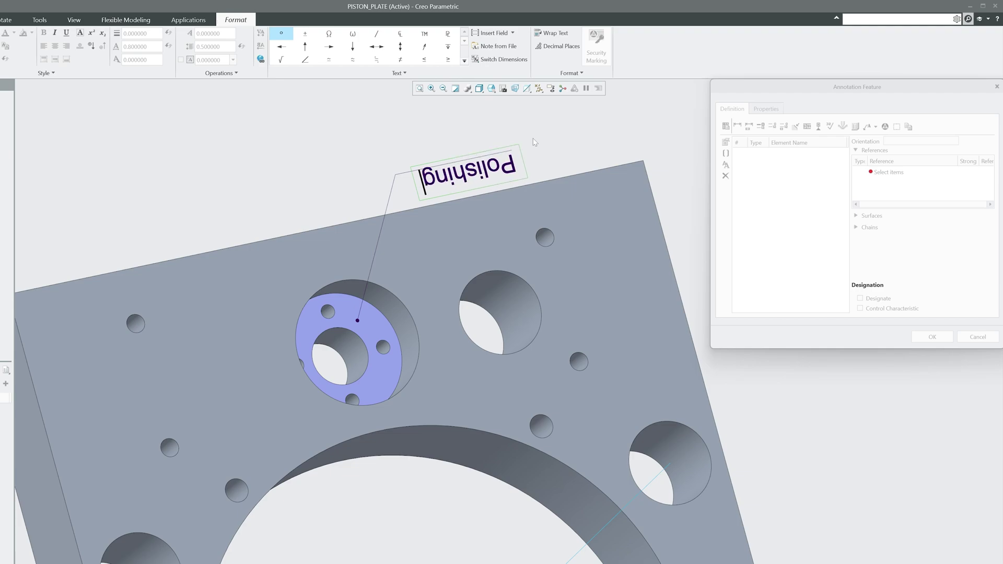
pyautogui.write(' Rel')
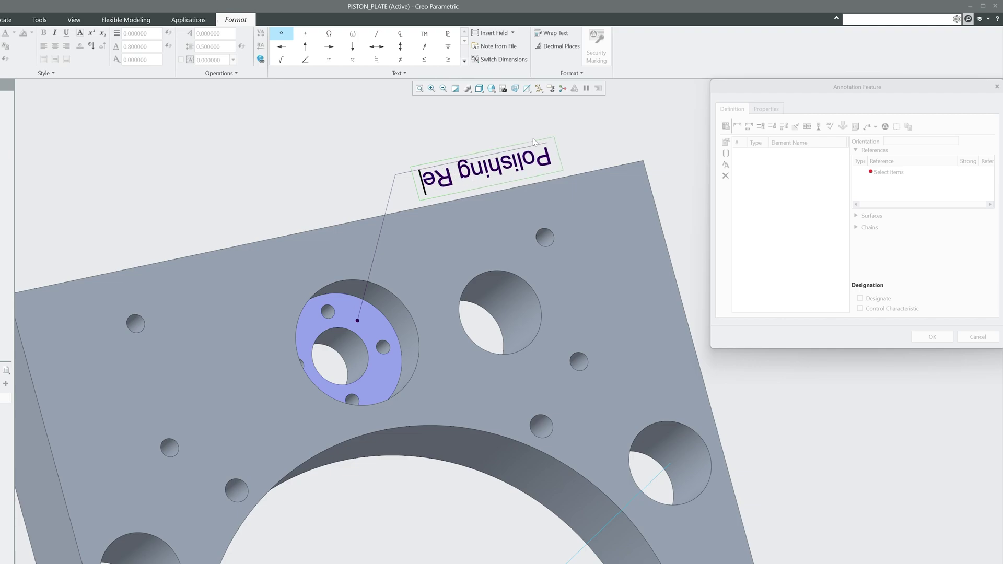
pyautogui.press('BackSpace')
pyautogui.write('quired')
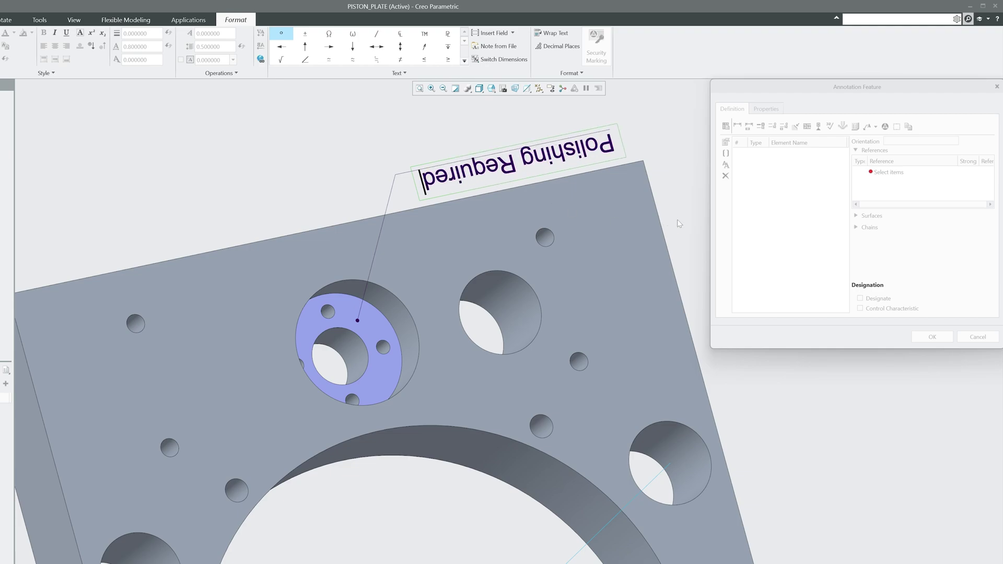
pyautogui.click(338, 159)
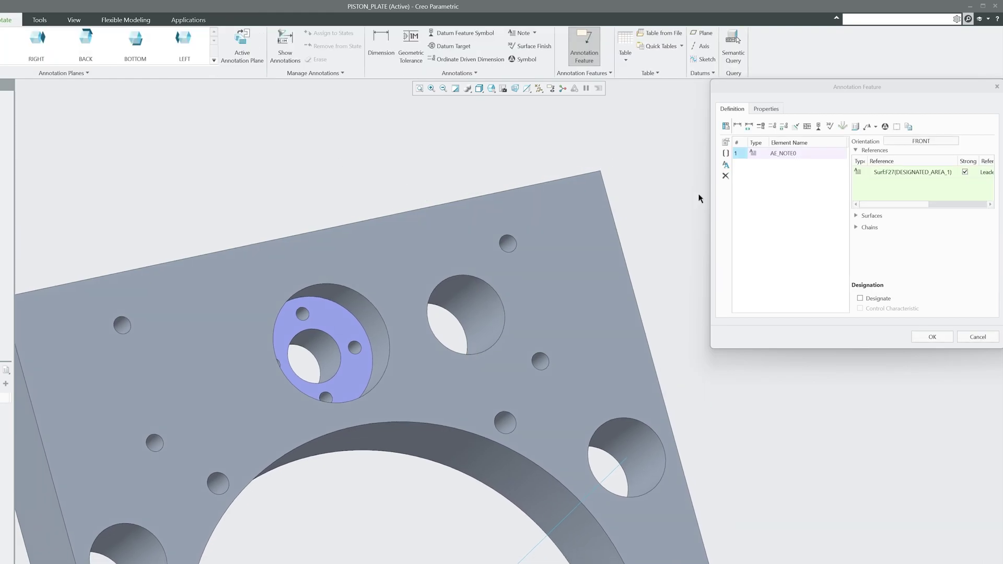
pyautogui.click(925, 338)
# Orbit the plate to reveal the Polishing Required note, then hide the 3D annotations
pyautogui.moveTo(719, 271); pyautogui.dragTo(346, 246, button='middle')
pyautogui.moveTo(544, 250)
pyautogui.mouseDown(button='middle')
pyautogui.moveTo(569, 284)
pyautogui.moveTo(528, 256)
pyautogui.mouseUp(button='middle')
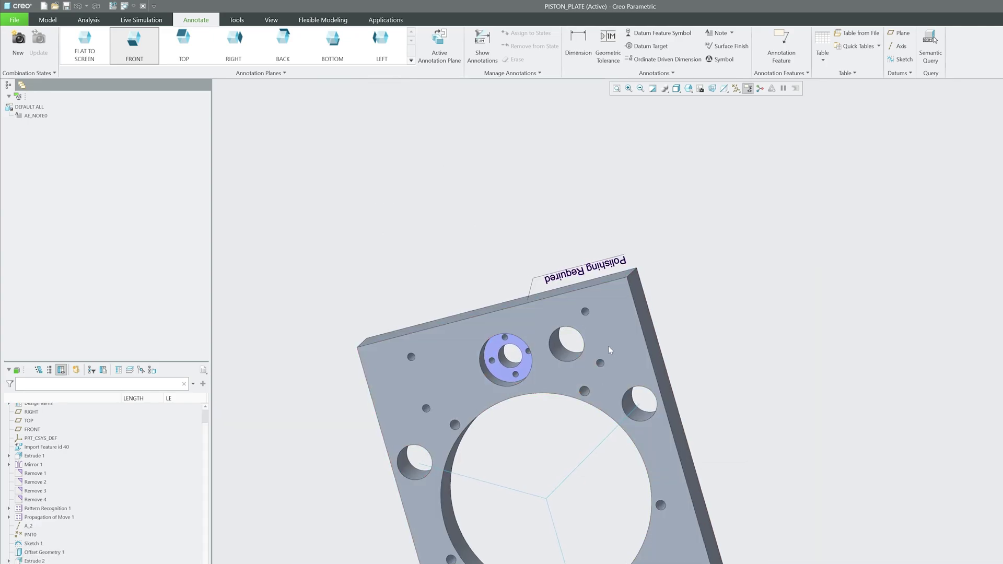
pyautogui.moveTo(608, 346)
pyautogui.mouseDown(button='middle')
pyautogui.moveTo(548, 330)
pyautogui.moveTo(551, 272)
pyautogui.moveTo(545, 474)
pyautogui.moveTo(572, 452)
pyautogui.mouseUp(button='middle')
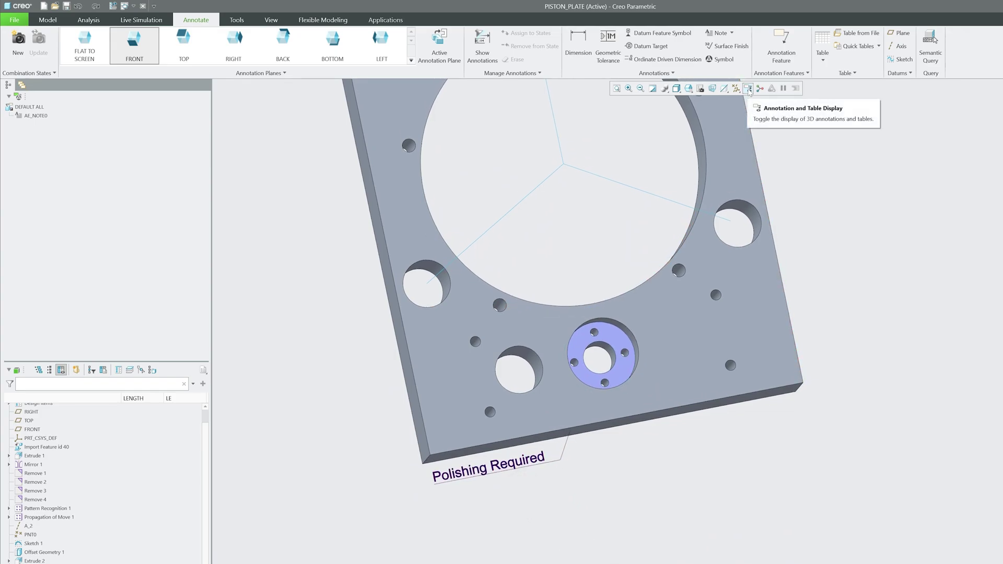
pyautogui.click(748, 89)
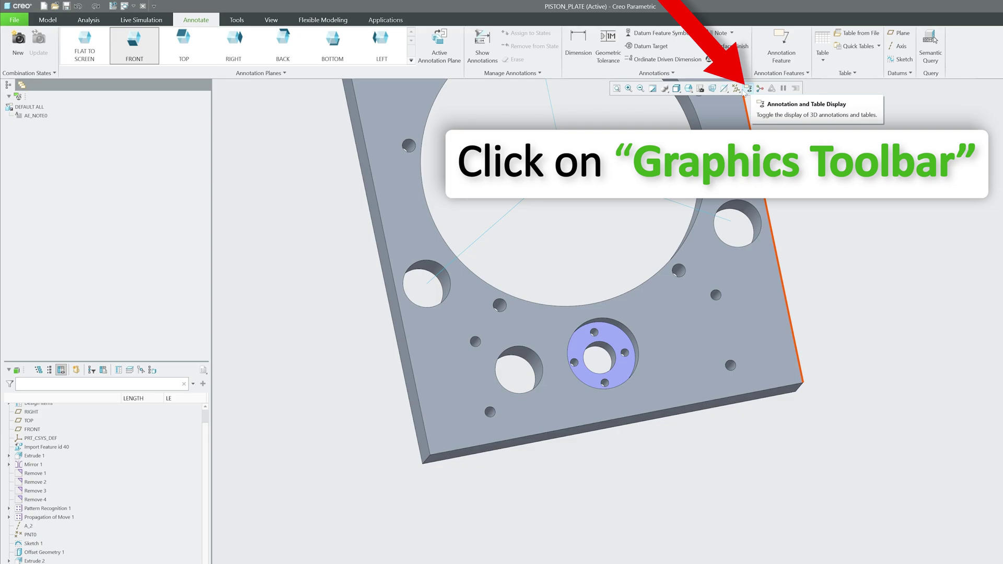
# Bring up the New file dialog from the File menu
pyautogui.click(749, 92)
pyautogui.click(21, 24)
pyautogui.click(31, 39)
# Create drawing DRW0001 of the piston plate from the default c_drawing template
pyautogui.click(529, 315)
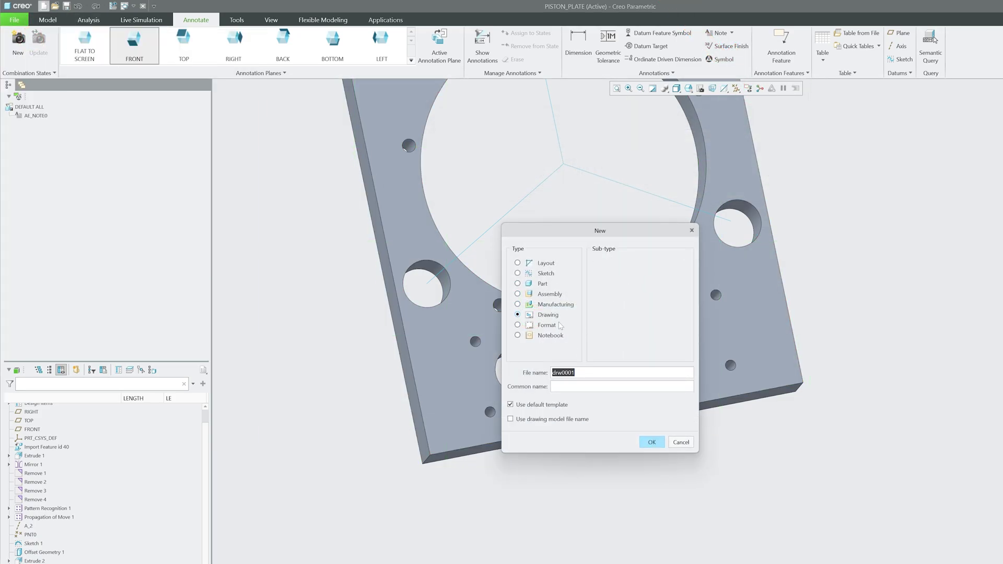
pyautogui.click(653, 442)
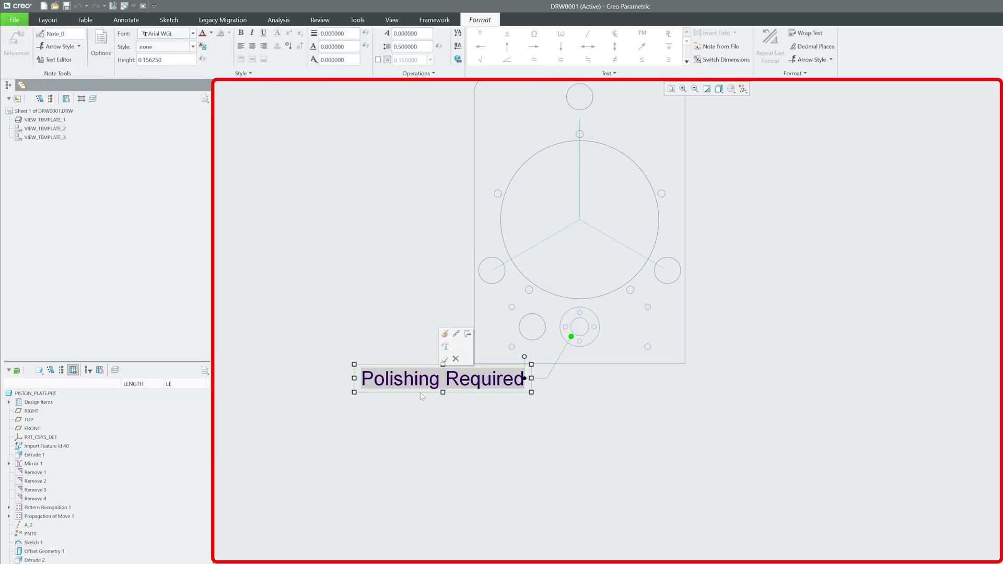
pyautogui.click(634, 466)
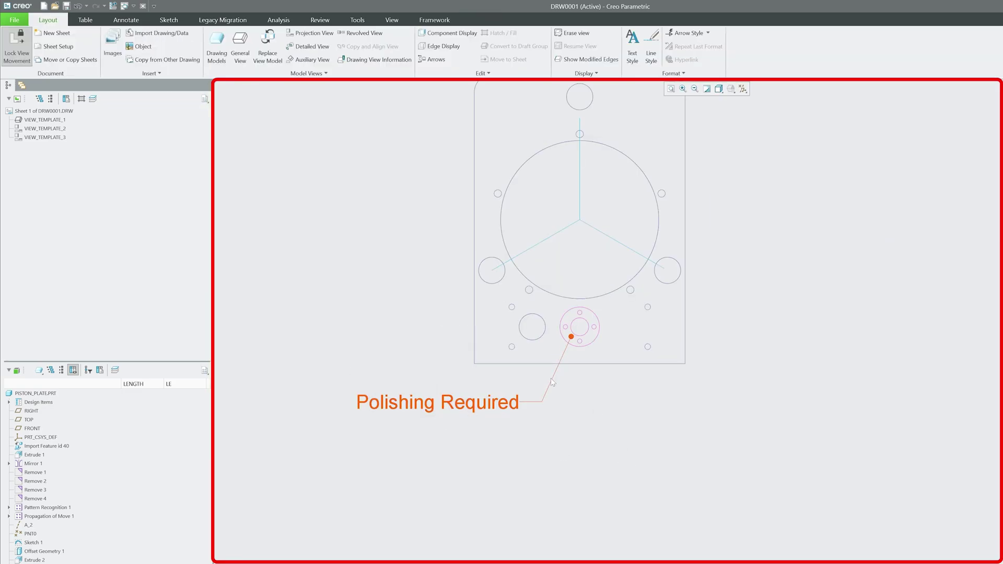
pyautogui.scroll(1, 623, 429)
pyautogui.scroll(1, 623, 428)
pyautogui.click(661, 302)
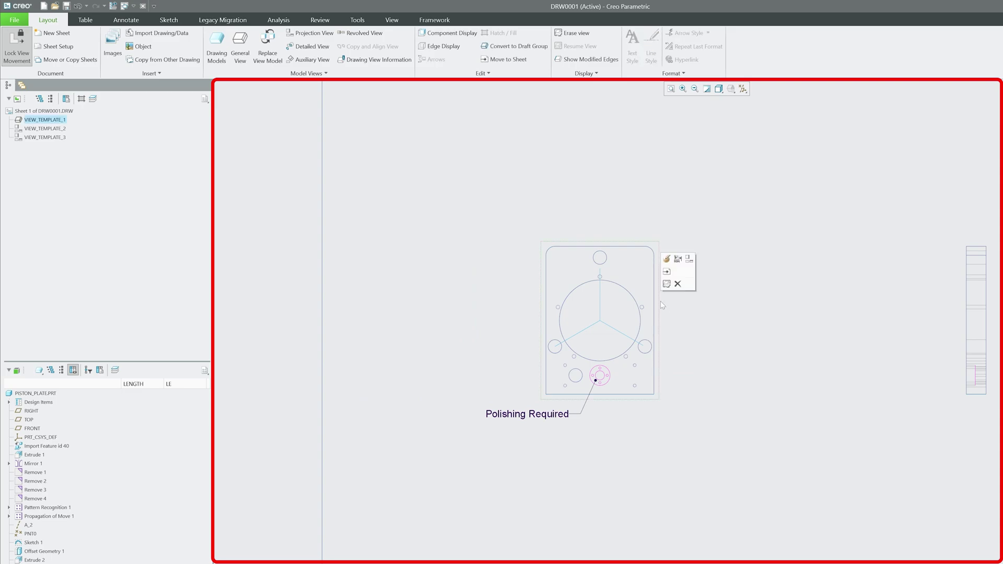
pyautogui.scroll(-2, 432, 316)
pyautogui.moveTo(433, 316); pyautogui.dragTo(313, 301, button='middle')
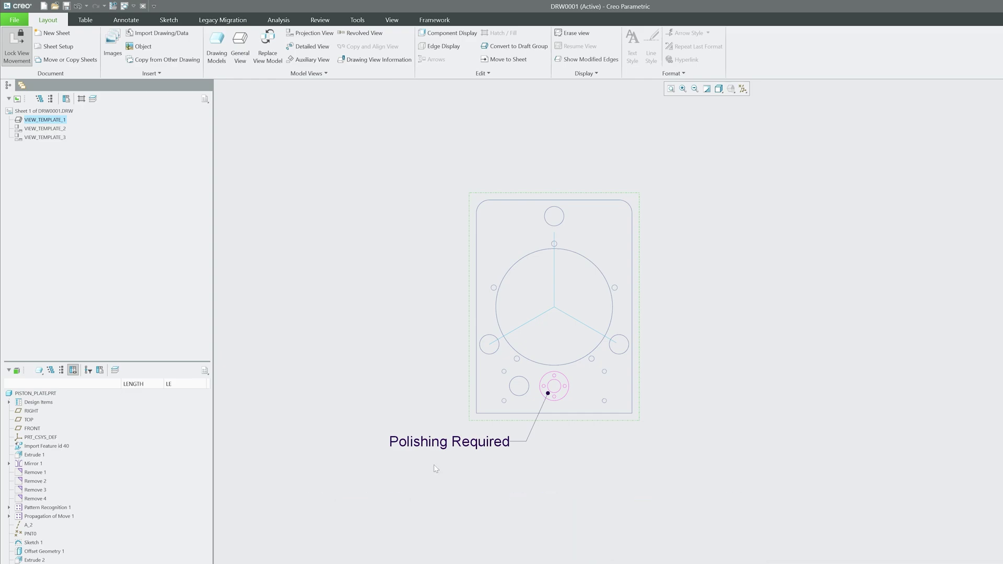
pyautogui.scroll(4, 435, 465)
pyautogui.scroll(4, 387, 463)
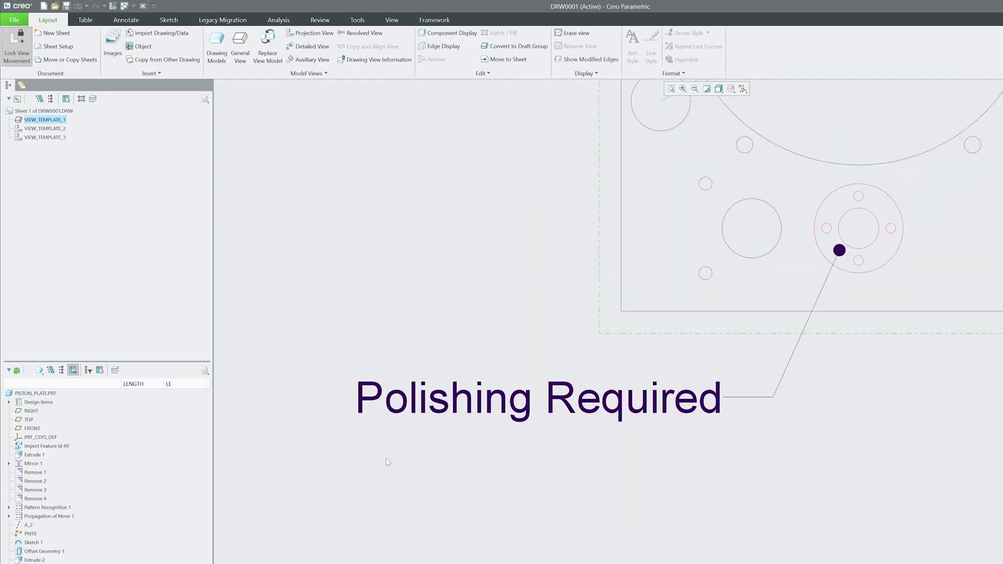
pyautogui.scroll(-3, 548, 479)
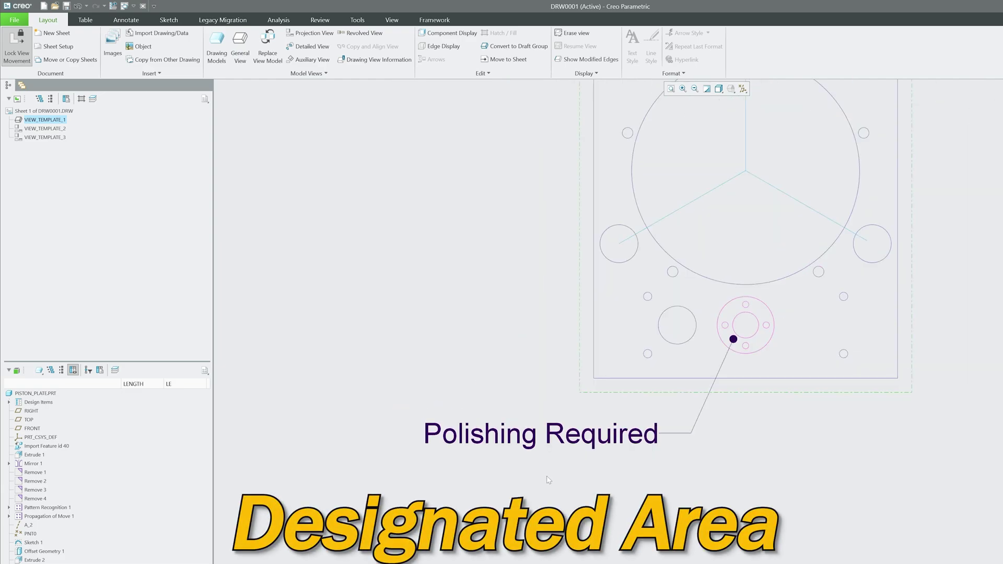
pyautogui.scroll(-1, 548, 480)
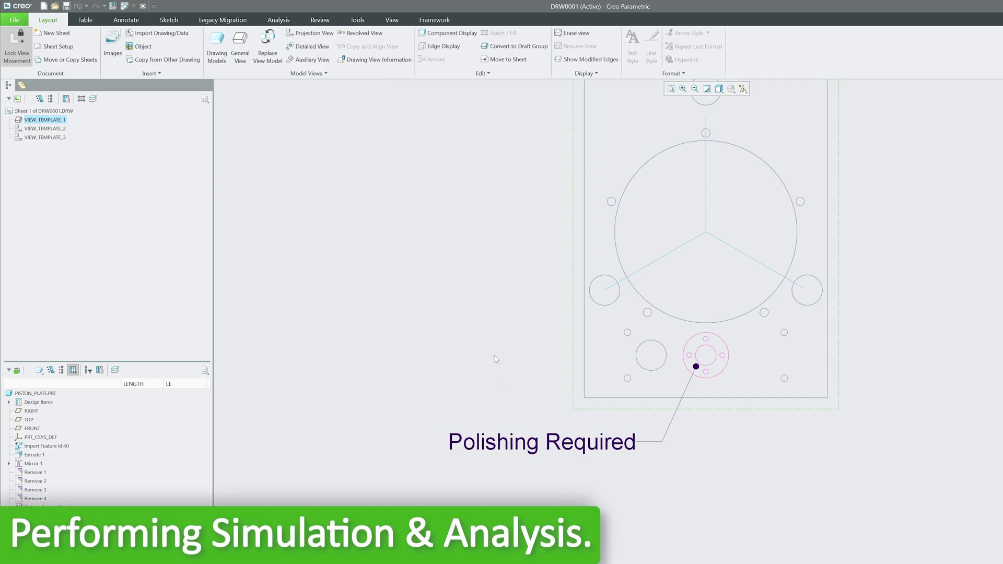
pyautogui.scroll(-1, 432, 399)
pyautogui.scroll(-2, 505, 462)
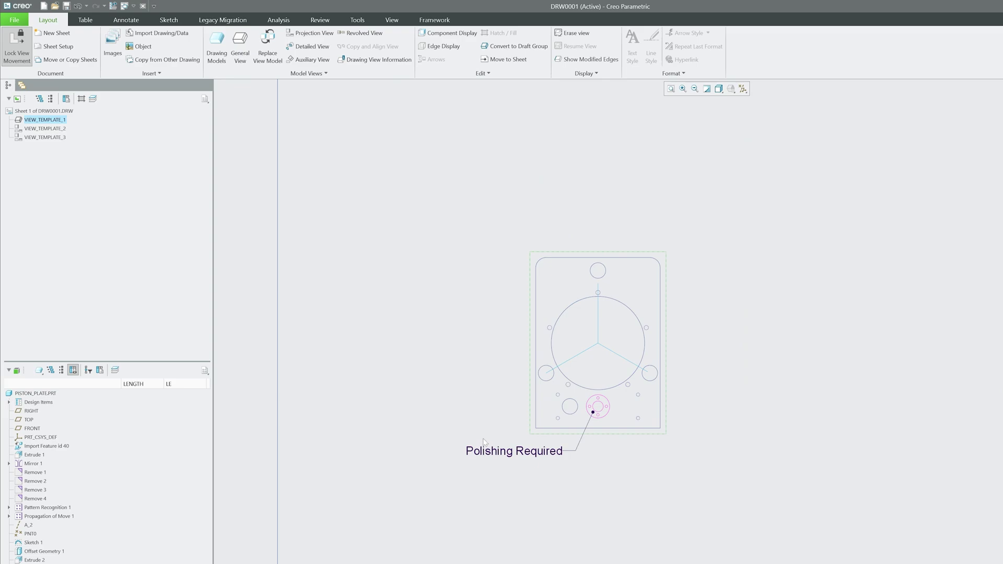
pyautogui.scroll(1, 484, 443)
pyautogui.scroll(3, 464, 412)
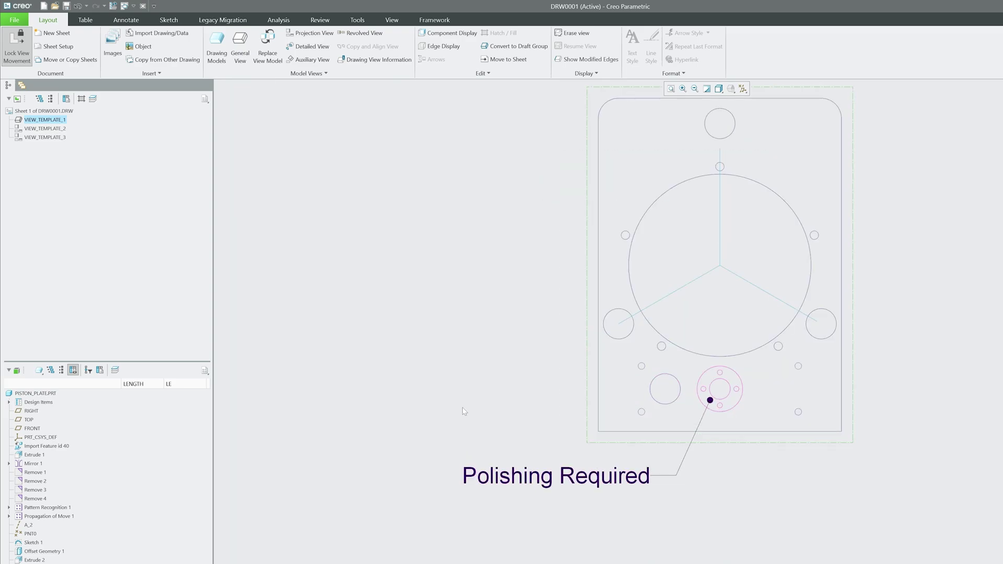
pyautogui.moveTo(403, 426); pyautogui.dragTo(678, 509)
pyautogui.click(573, 447)
pyautogui.scroll(2, 573, 448)
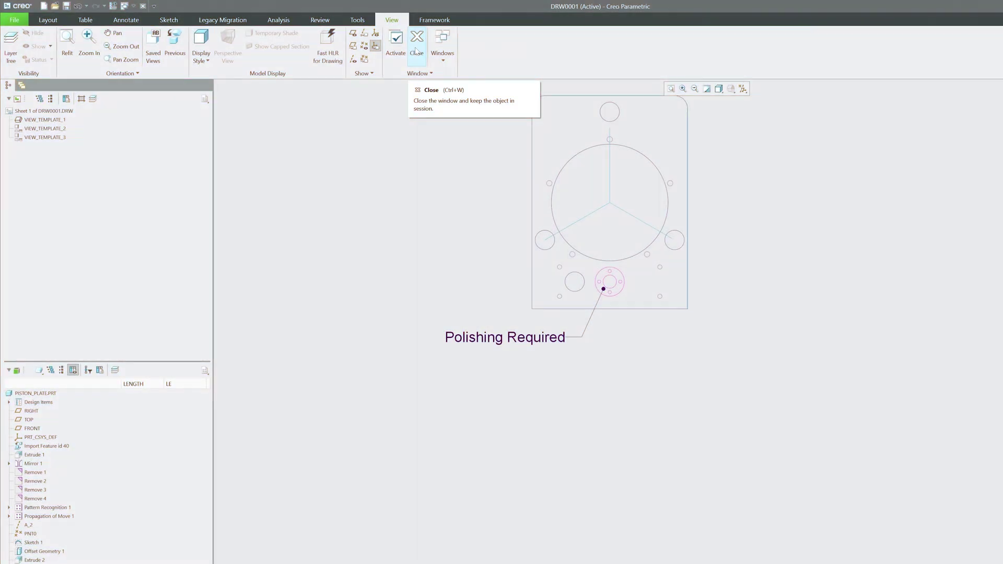
# Close the DRW0001 drawing and piston plate windows, then orbit ASSEM1_1 toward the piston plate
pyautogui.click(414, 48)
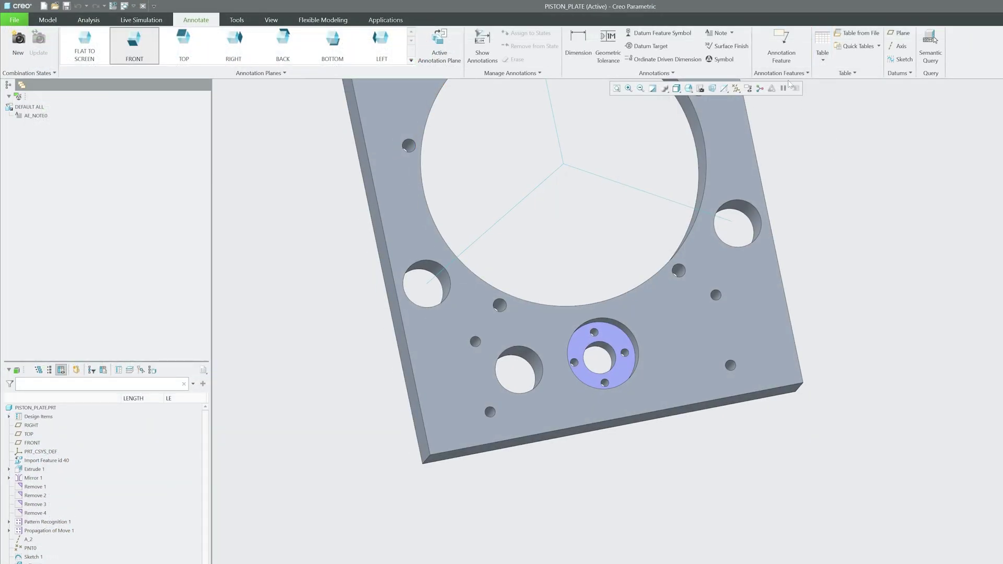
pyautogui.click(271, 20)
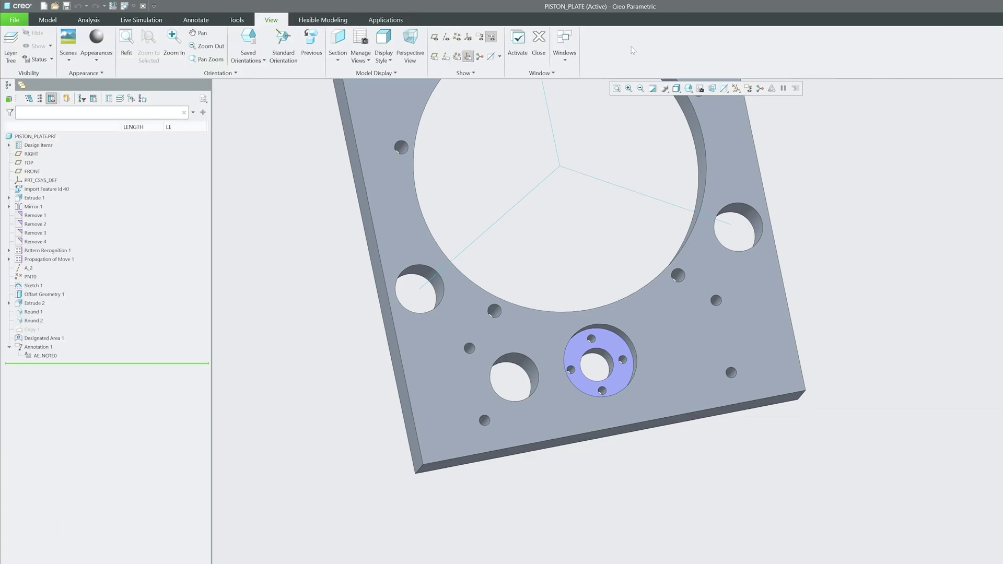
pyautogui.click(537, 47)
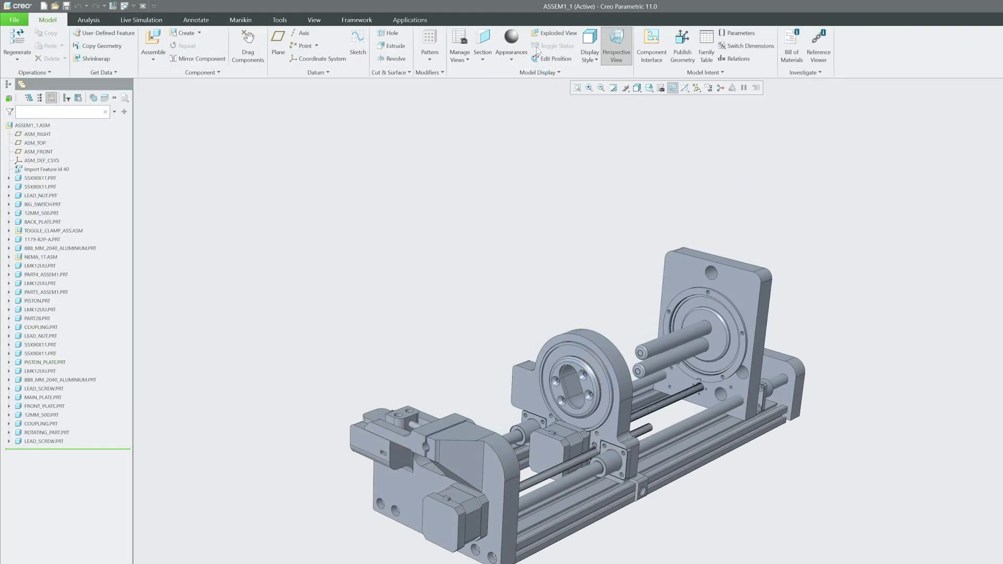
pyautogui.moveTo(667, 197)
pyautogui.mouseDown(button='middle')
pyautogui.moveTo(656, 328)
pyautogui.moveTo(672, 342)
pyautogui.moveTo(666, 381)
pyautogui.moveTo(648, 389)
pyautogui.moveTo(628, 303)
pyautogui.mouseUp(button='middle')
pyautogui.scroll(-3, 628, 303)
pyautogui.moveTo(665, 354)
pyautogui.mouseDown(button='middle')
pyautogui.moveTo(777, 346)
pyautogui.moveTo(789, 335)
pyautogui.mouseUp(button='middle')
pyautogui.moveTo(610, 150); pyautogui.dragTo(680, 89, button='middle')
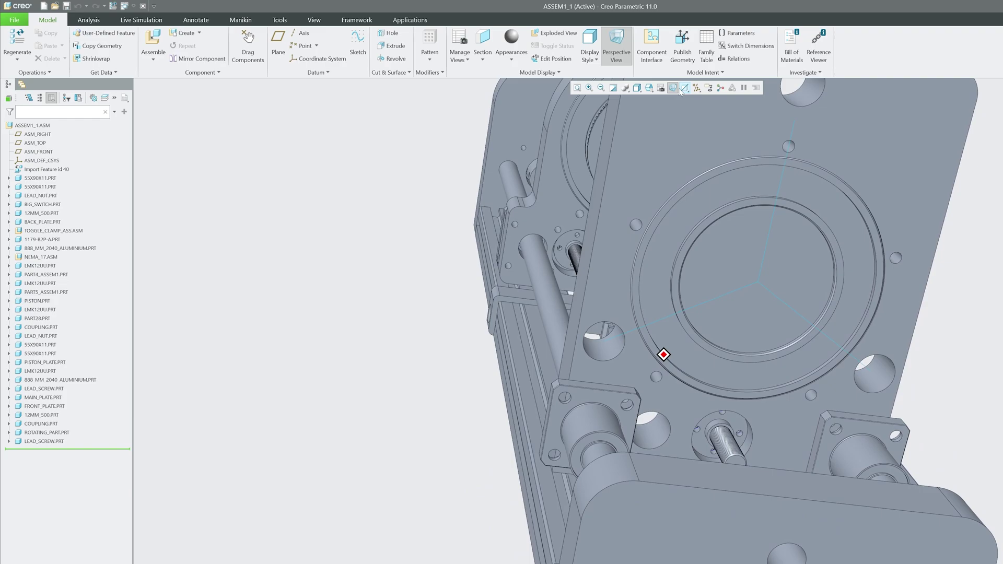
# Turn on 3D annotation display and inspect the Polishing Required note on the counterbore
pyautogui.click(709, 88)
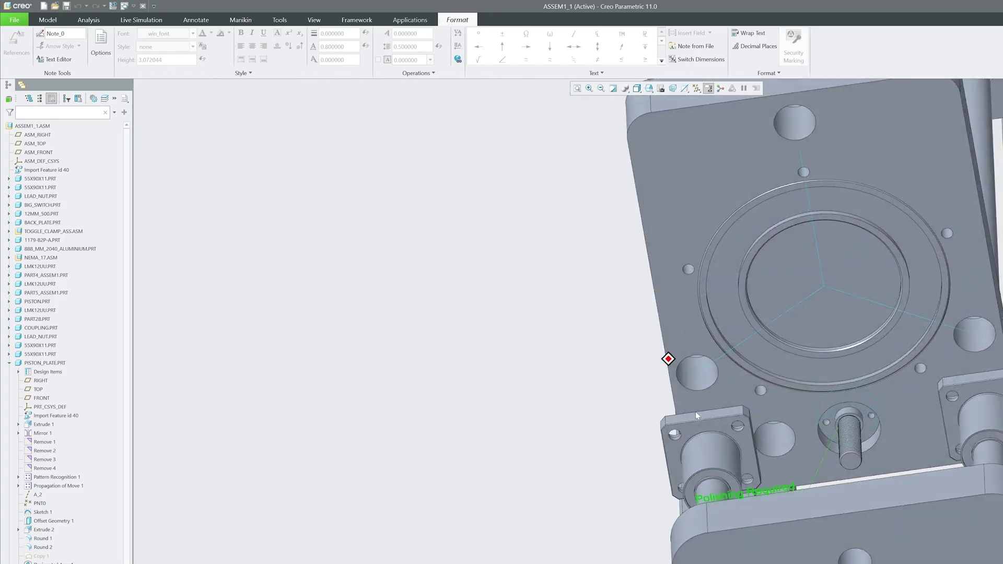
pyautogui.scroll(3, 788, 415)
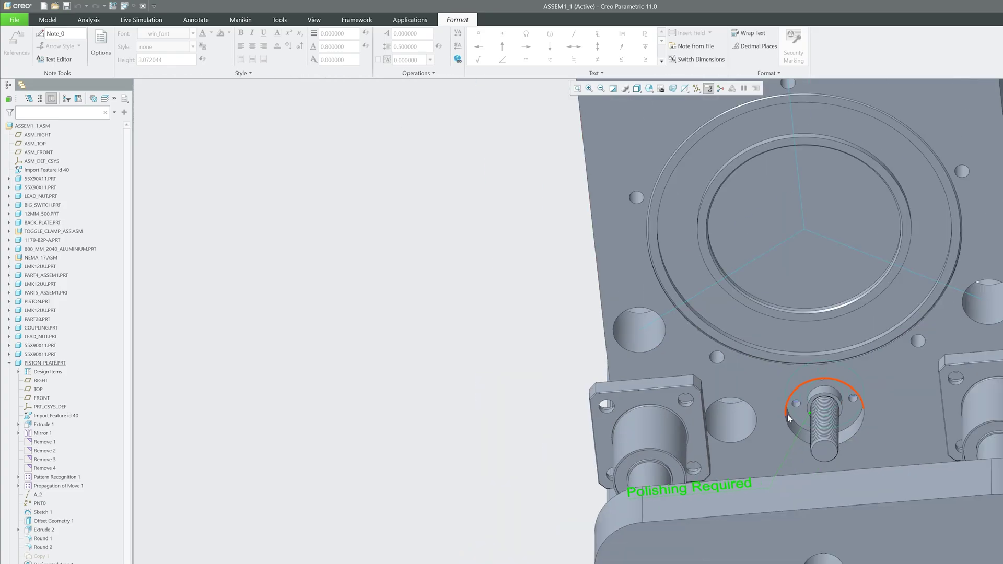
pyautogui.moveTo(788, 415); pyautogui.dragTo(971, 410, button='middle')
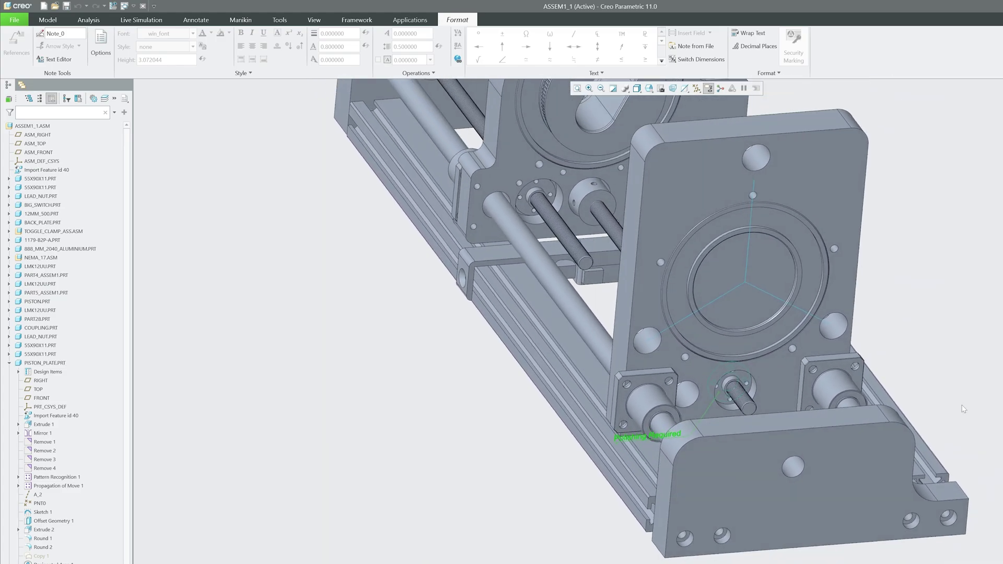
pyautogui.scroll(4, 573, 474)
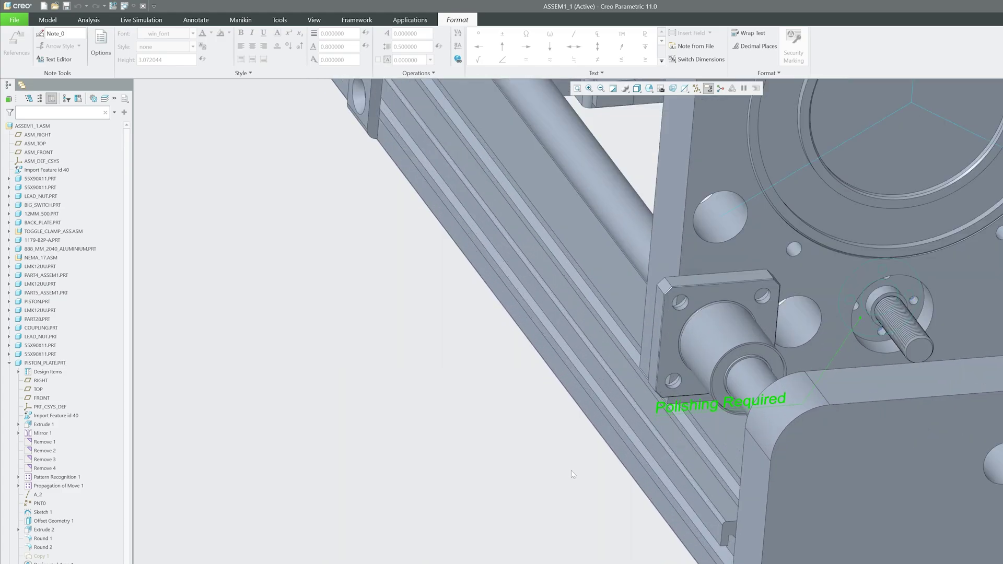
pyautogui.scroll(-2, 572, 474)
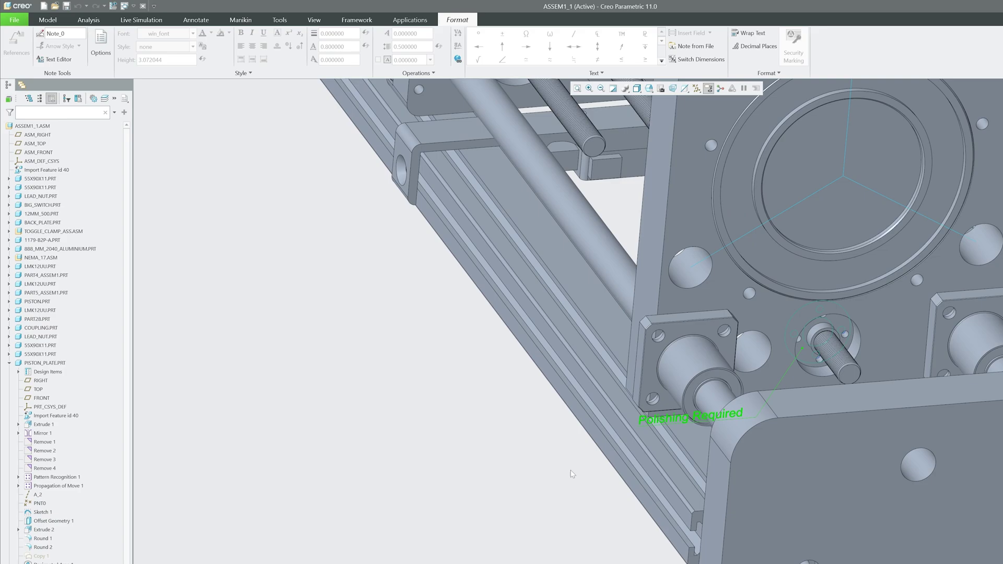